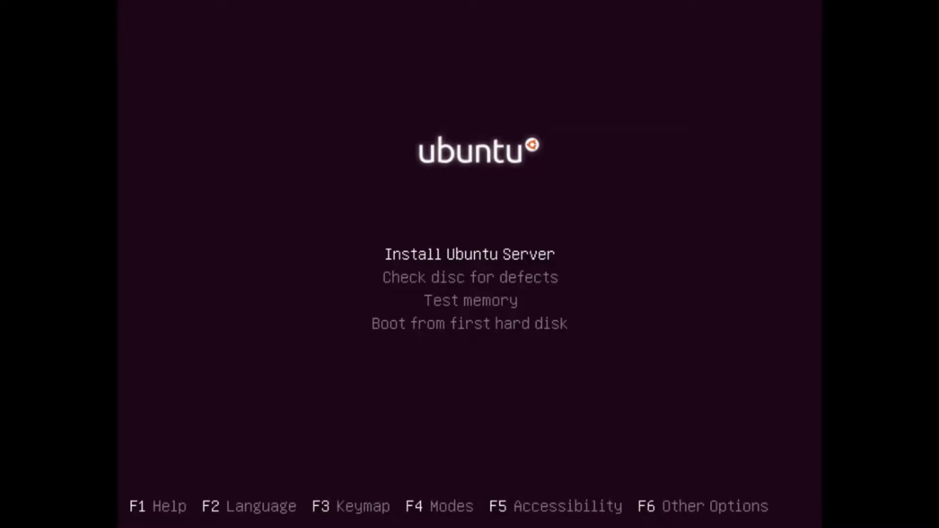
Step: Start the Ubuntu Server installation in English and continue without updating the installer
{"action": "key", "text": "Return"}
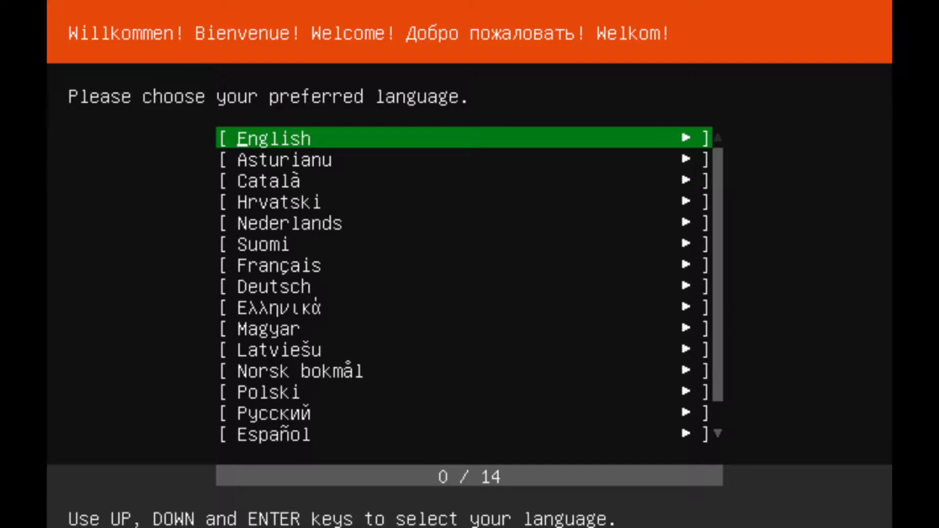
{"action": "key", "text": "Return"}
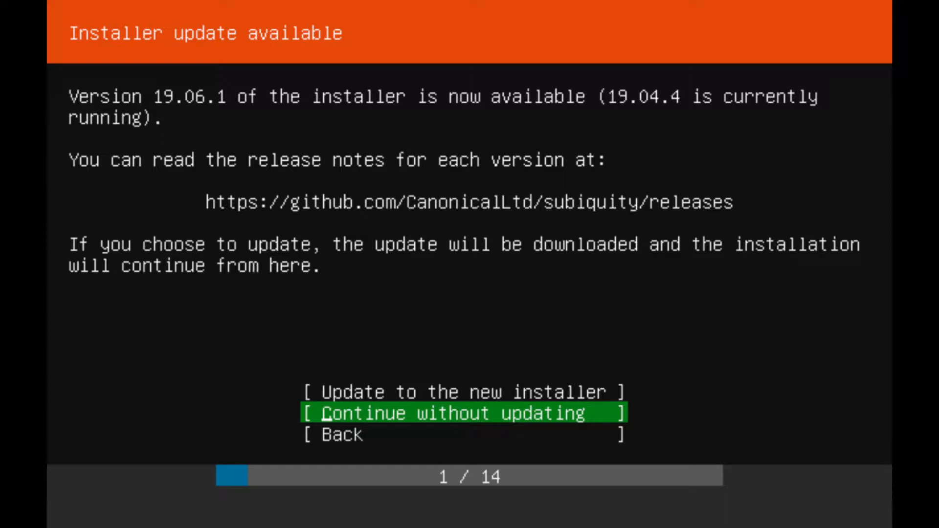
{"action": "key", "text": "Return"}
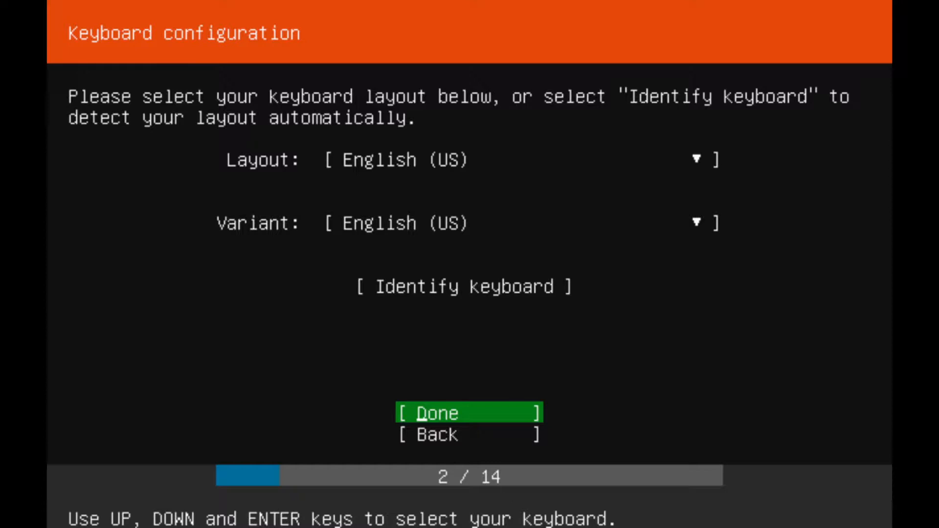
Step: Review the keyboard settings and accept English (US) as both layout and variant
{"action": "key", "text": "Up"}
{"action": "key", "text": "Up"}
{"action": "key", "text": "Up"}
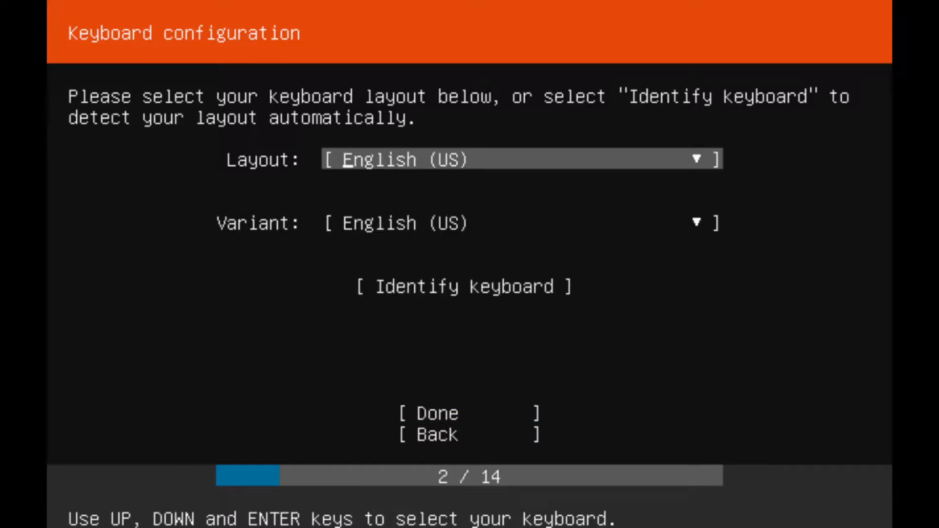
{"action": "key", "text": "Down"}
{"action": "key", "text": "Down"}
{"action": "key", "text": "Down"}
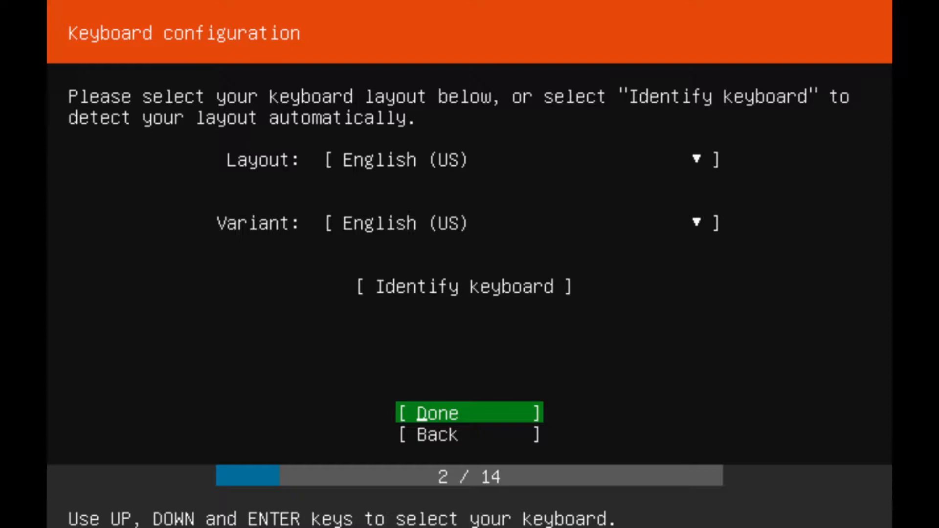
{"action": "key", "text": "Return"}
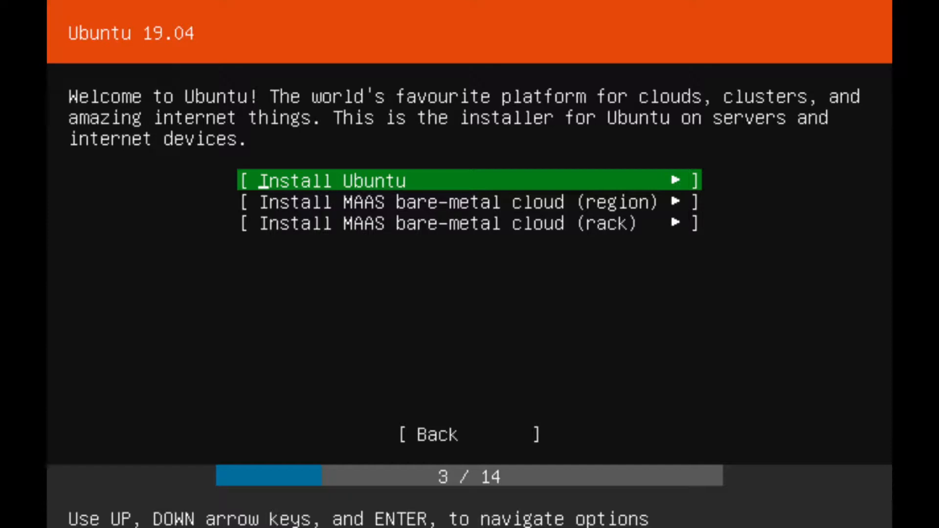
Step: Choose the standard Ubuntu install and accept the DHCPv4 network configuration on interface enp0s5 without creating a bond
{"action": "key", "text": "Return"}
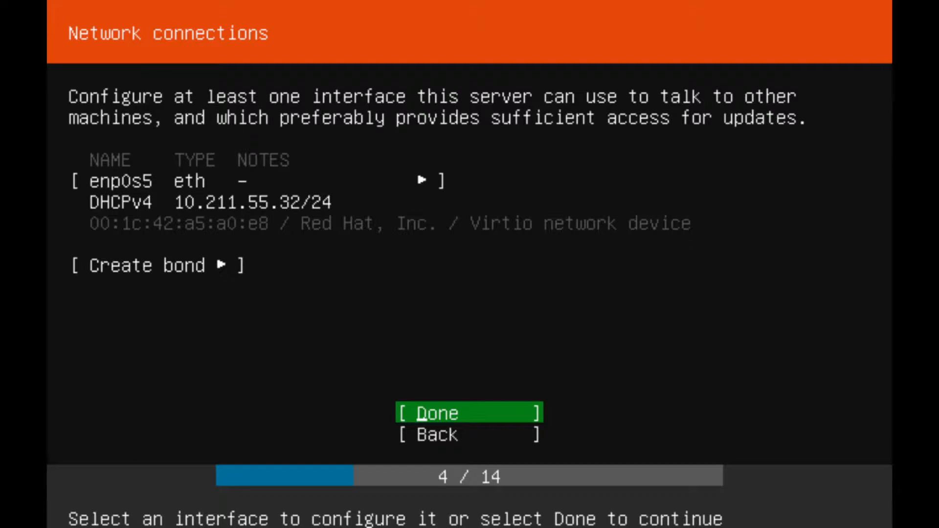
{"action": "key", "text": "Up"}
{"action": "key", "text": "Up"}
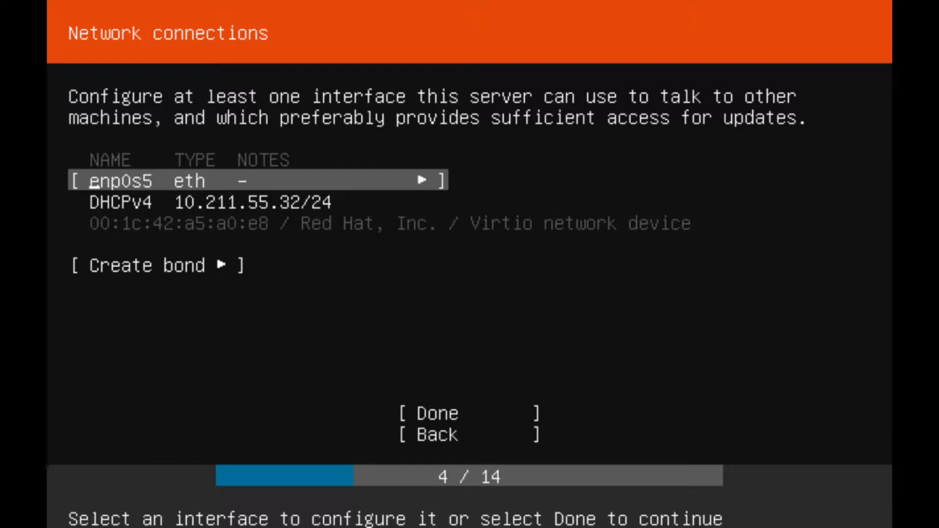
{"action": "key", "text": "Down"}
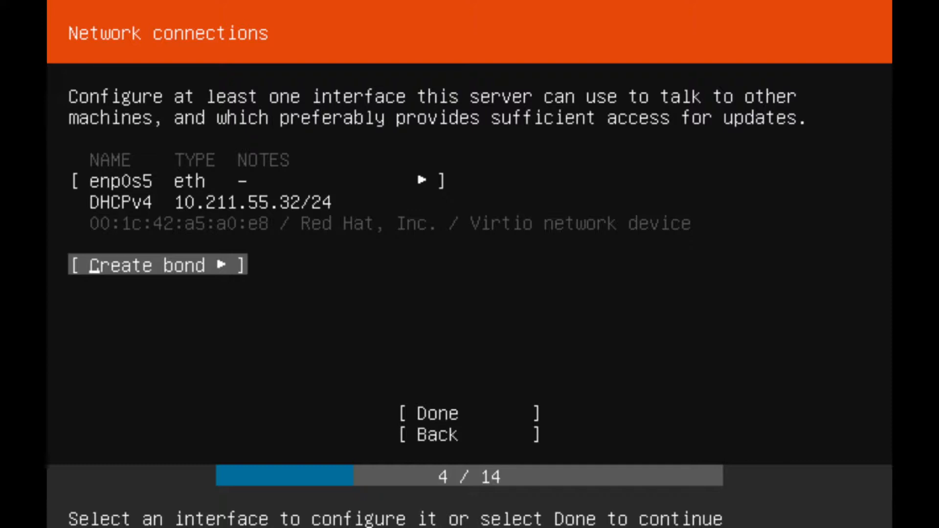
{"action": "key", "text": "Tab"}
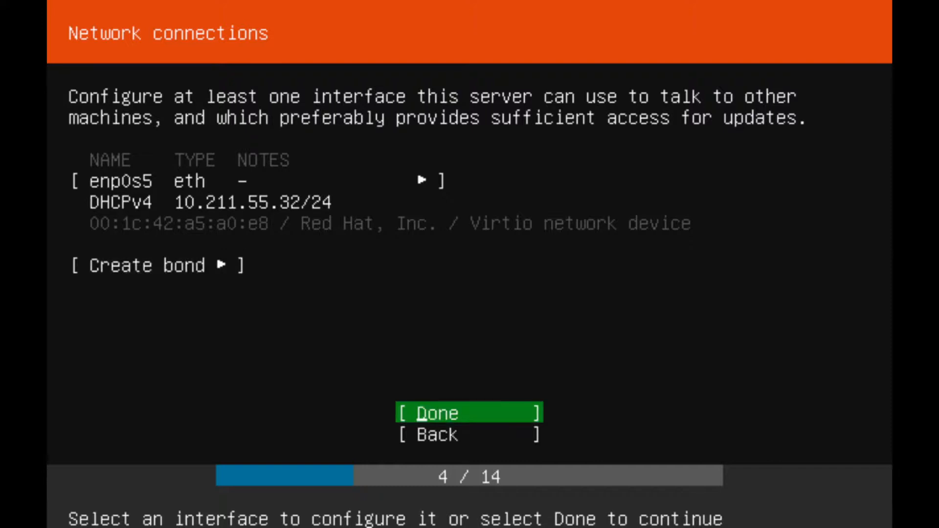
{"action": "key", "text": "Return"}
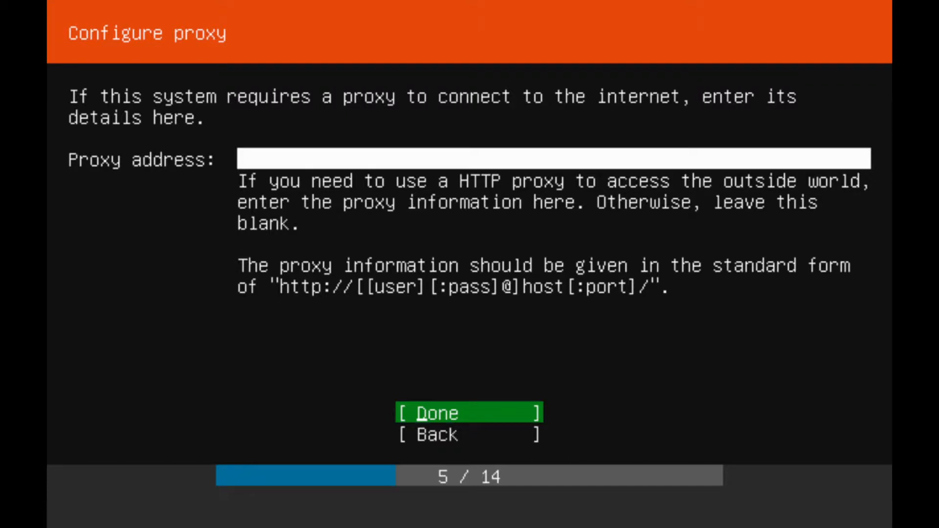
{"action": "key", "text": "Return"}
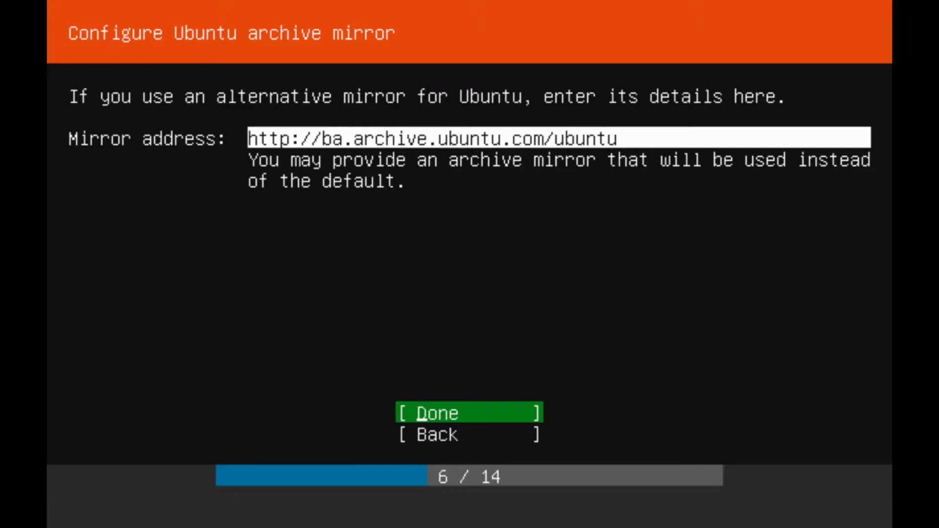
{"action": "key", "text": "Return"}
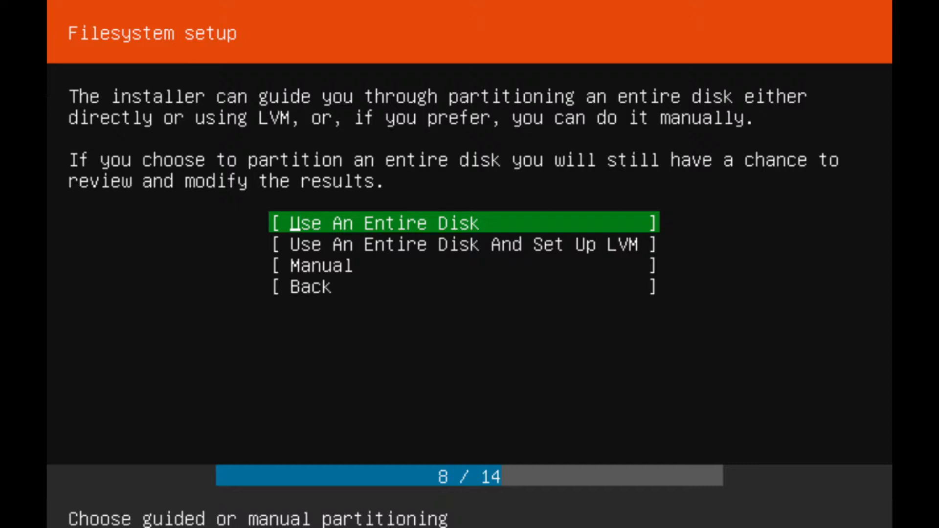
Step: Partition the entire 64 GB local disk with the guided scheme and confirm the destructive formatting
{"action": "key", "text": "Return"}
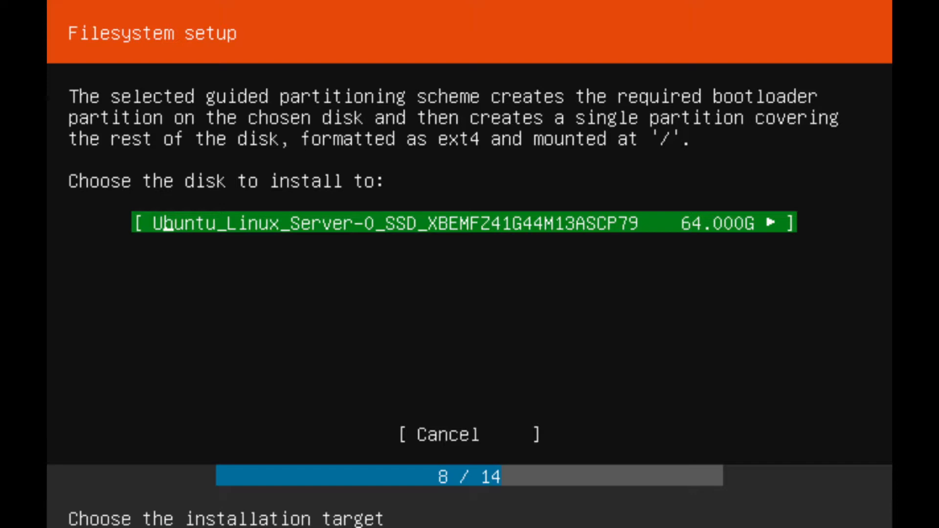
{"action": "key", "text": "Return"}
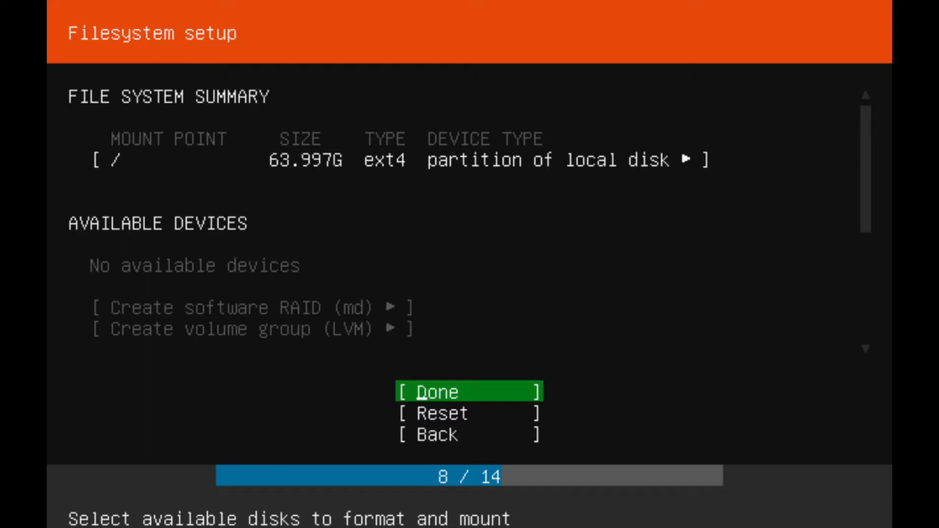
{"action": "key", "text": "Return"}
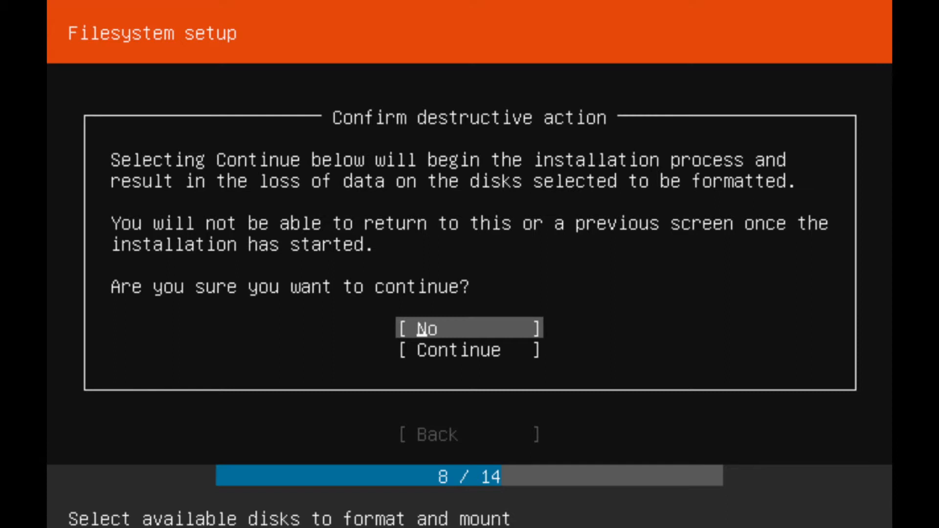
{"action": "key", "text": "Down"}
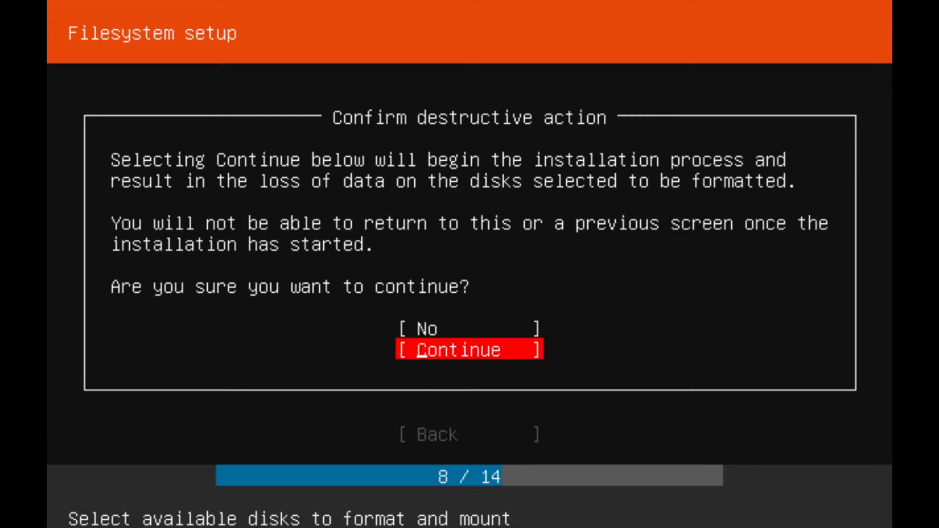
{"action": "key", "text": "Return"}
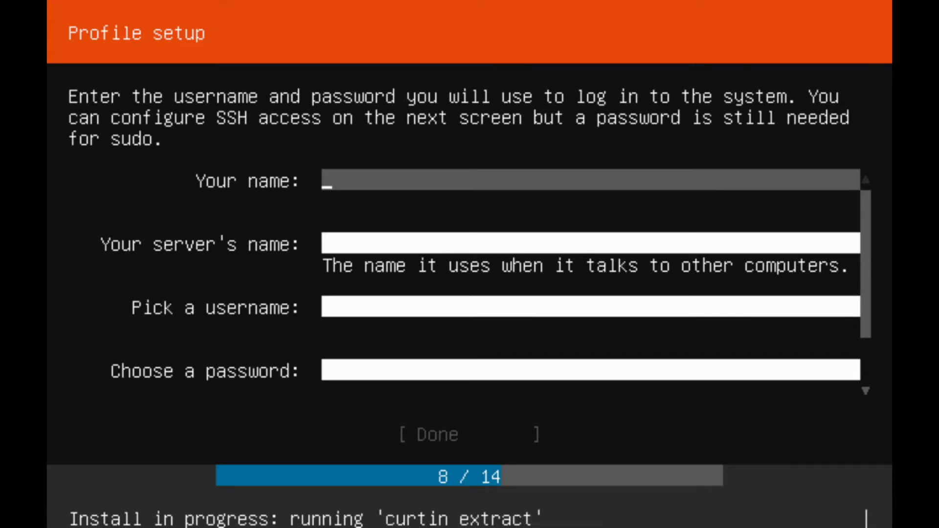
Step: Fill in the profile with the user's name, the server name savvynikcomputer and the login username
{"action": "type", "text": "savvynik"}
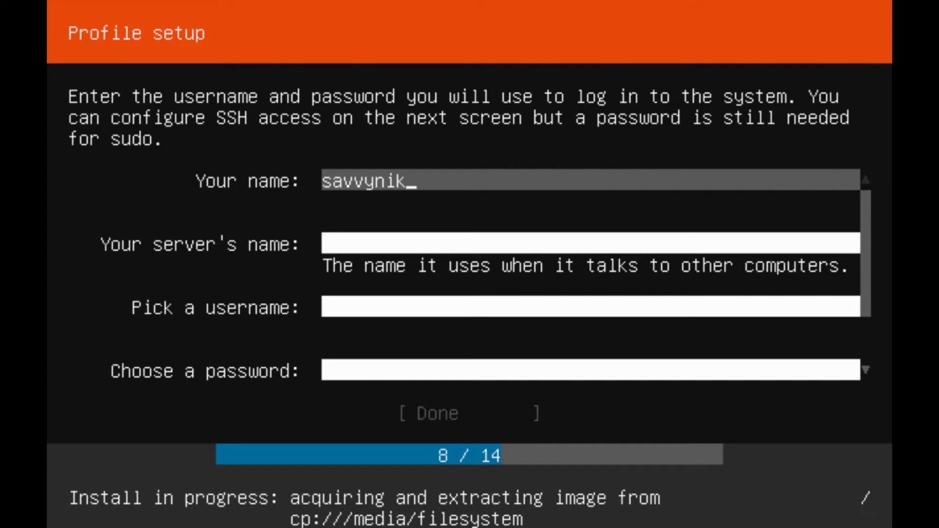
{"action": "key", "text": "Tab"}
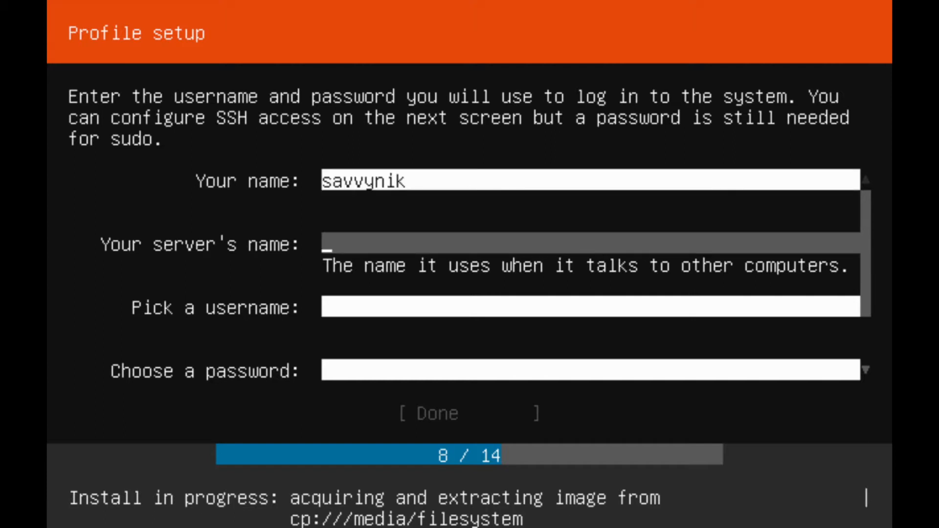
{"action": "type", "text": "savvynikcomputer"}
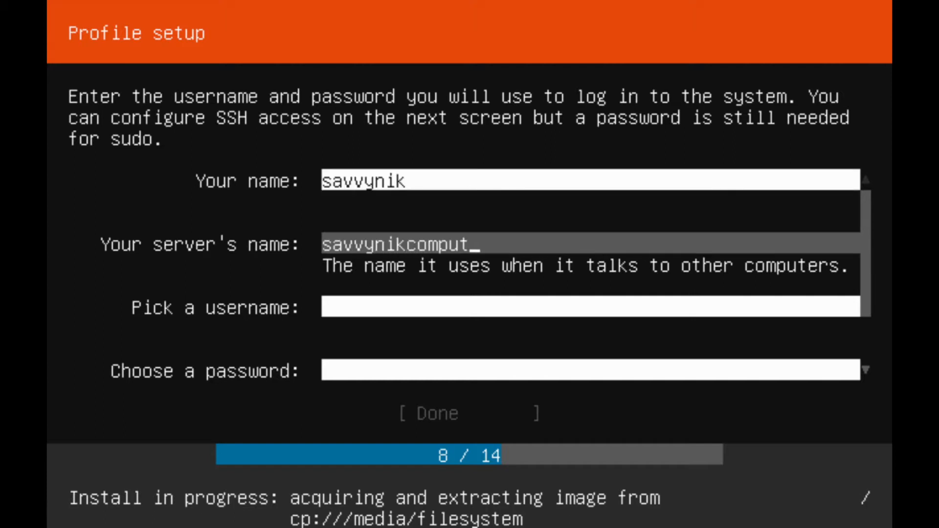
{"action": "key", "text": "Tab"}
{"action": "type", "text": "savvynik"}
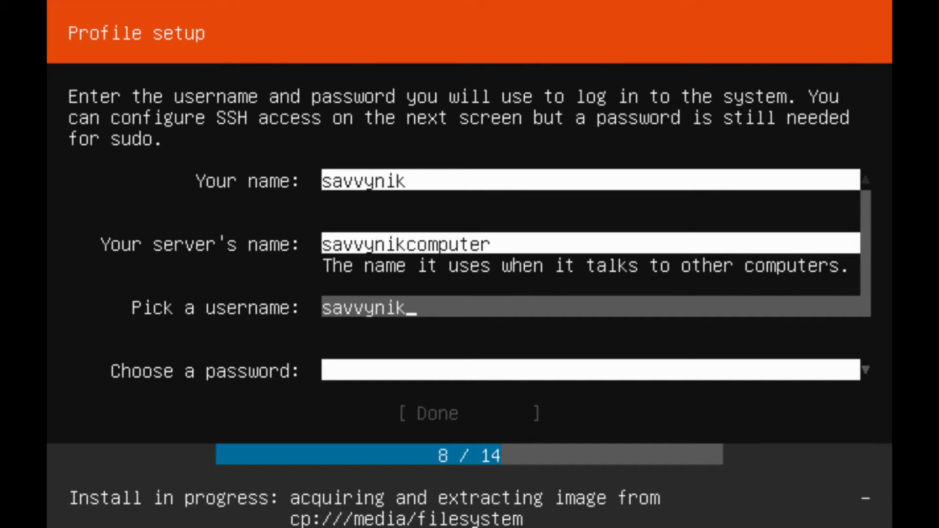
Step: Enter and confirm the account password, then submit the profile setup
{"action": "key", "text": "Tab"}
{"action": "type", "text": "********"}
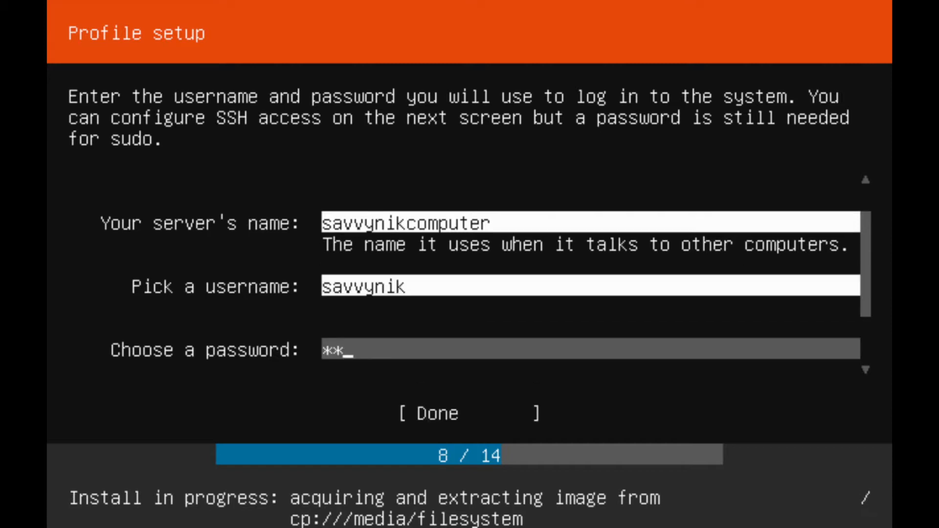
{"action": "key", "text": "Tab"}
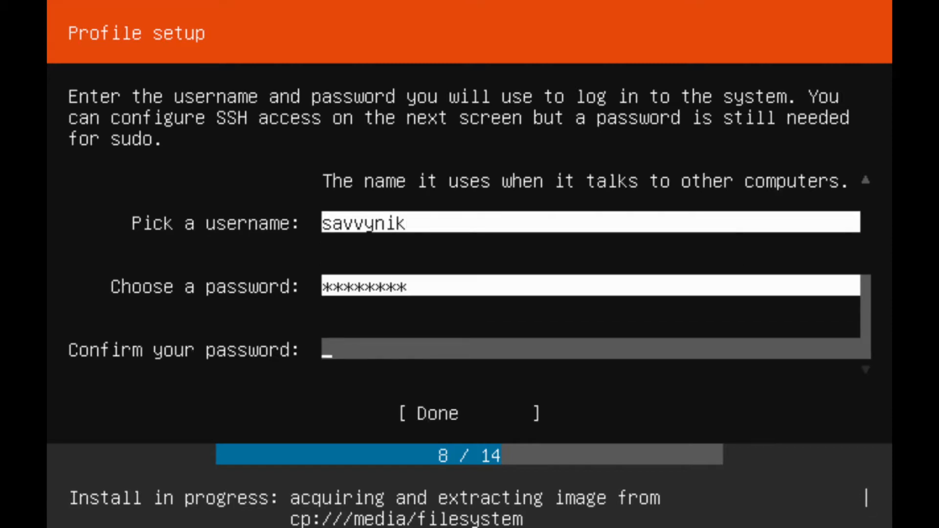
{"action": "type", "text": "********"}
{"action": "key", "text": "Tab"}
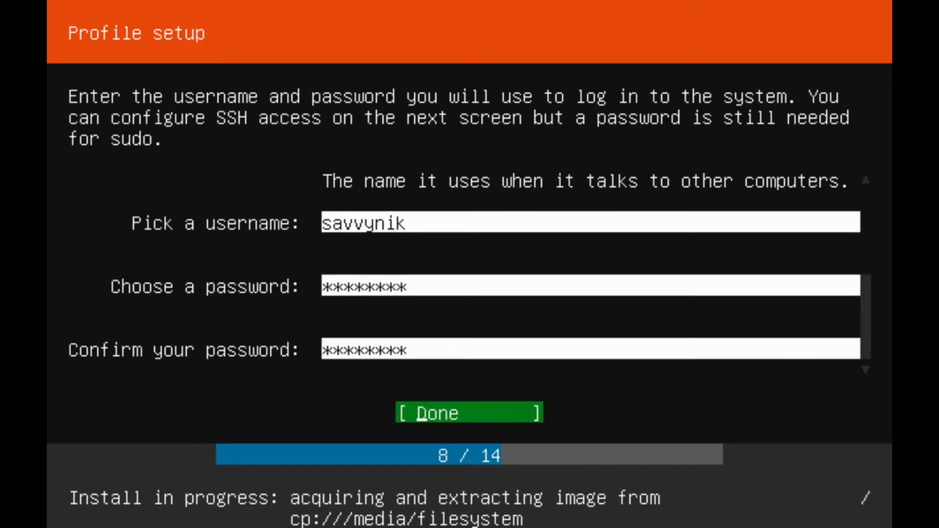
{"action": "key", "text": "Return"}
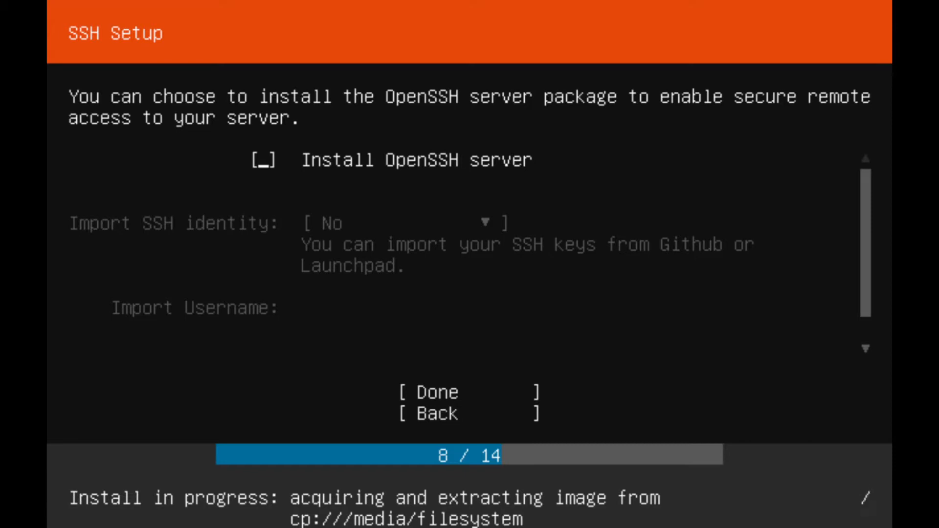
Step: Enable installation of the OpenSSH server, leaving Import SSH identity set to No, and continue
{"action": "key", "text": "space"}
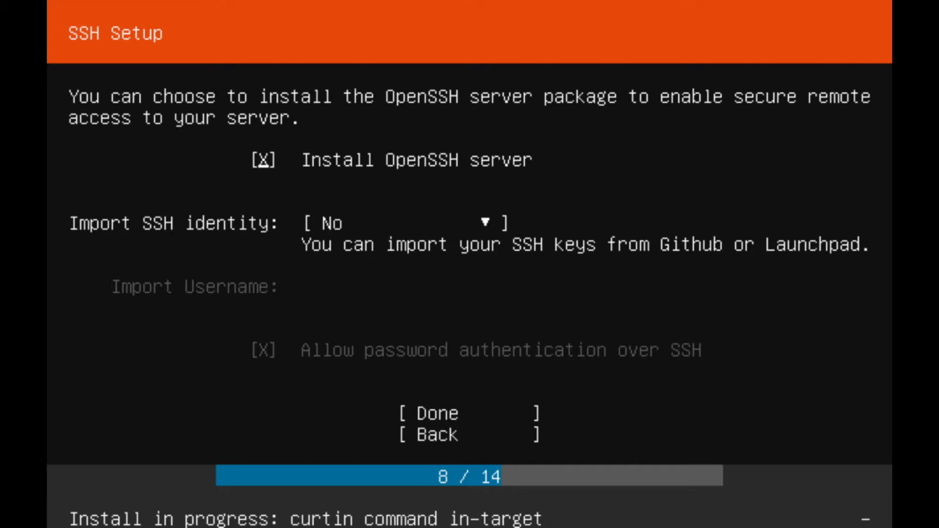
{"action": "key", "text": "Tab"}
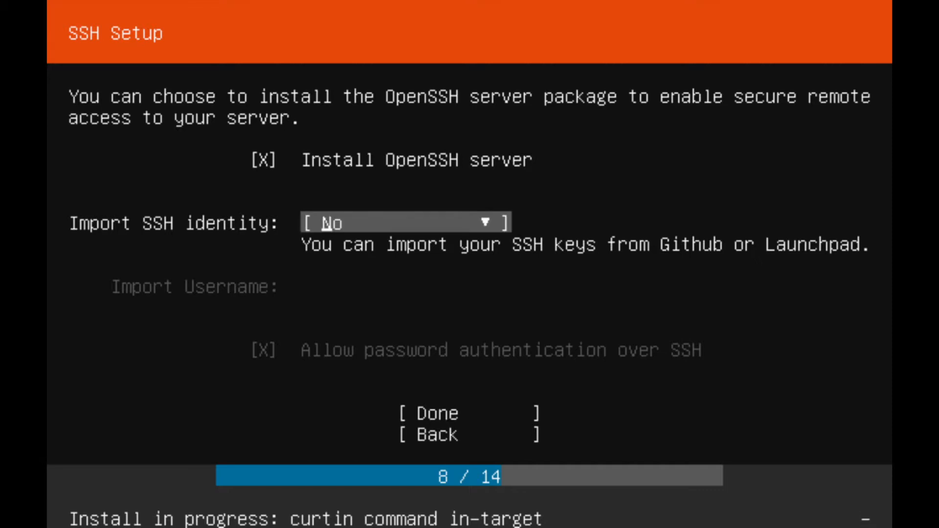
{"action": "key", "text": "Tab"}
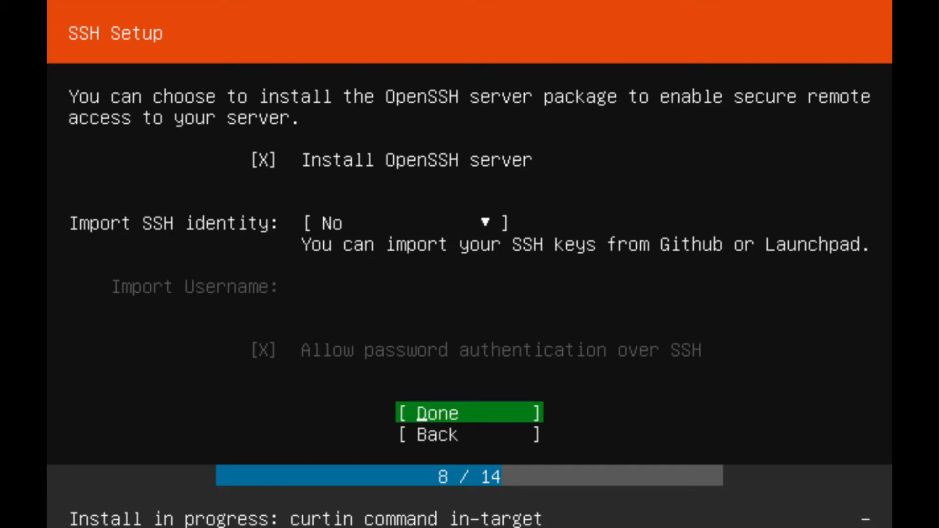
{"action": "key", "text": "Return"}
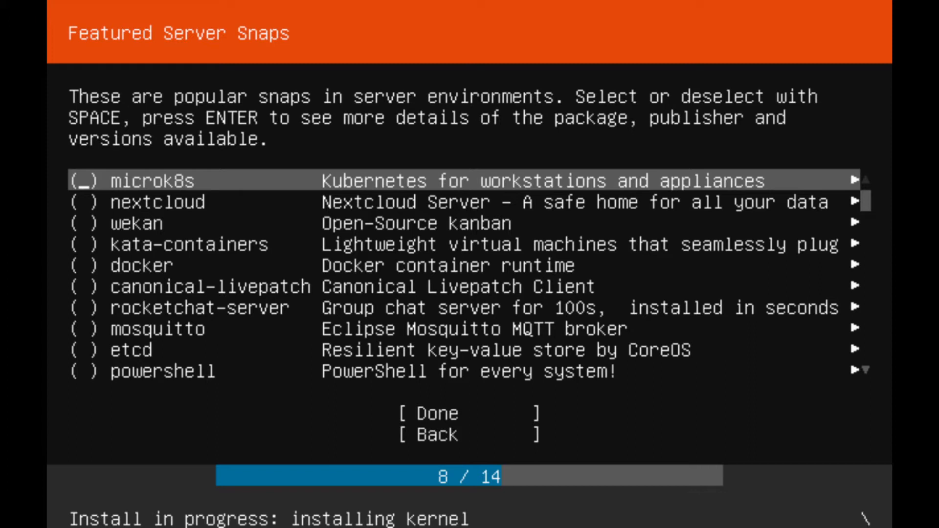
Step: Examine the full list of featured server snaps and their descriptions
{"action": "key", "text": "Down"}
{"action": "key", "text": "Down"}
{"action": "key", "text": "Down"}
{"action": "key", "text": "Down"}
{"action": "key", "text": "Down"}
{"action": "key", "text": "Down"}
{"action": "key", "text": "Down"}
{"action": "key", "text": "Down"}
{"action": "key", "text": "Down"}
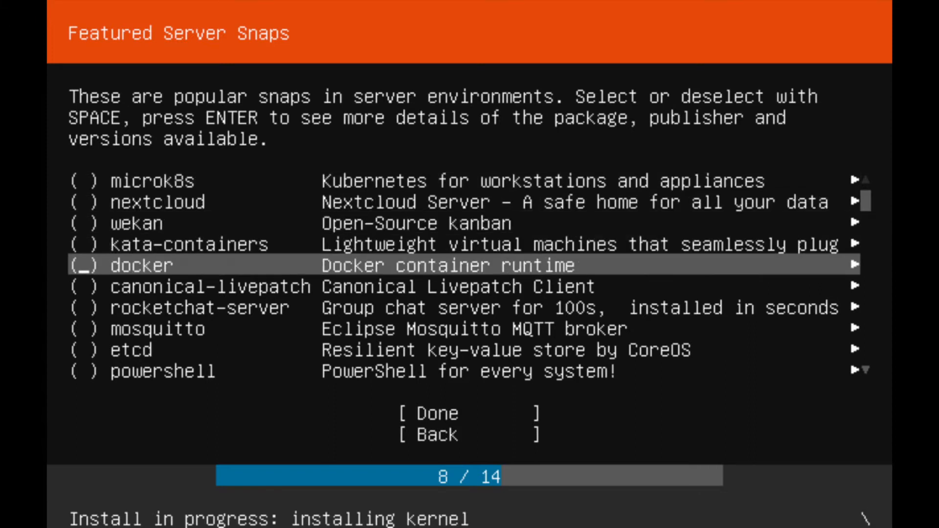
{"action": "key", "text": "Down"}
{"action": "key", "text": "Down"}
{"action": "key", "text": "Down"}
{"action": "key", "text": "Down"}
{"action": "key", "text": "Down"}
{"action": "key", "text": "Down"}
{"action": "key", "text": "Down"}
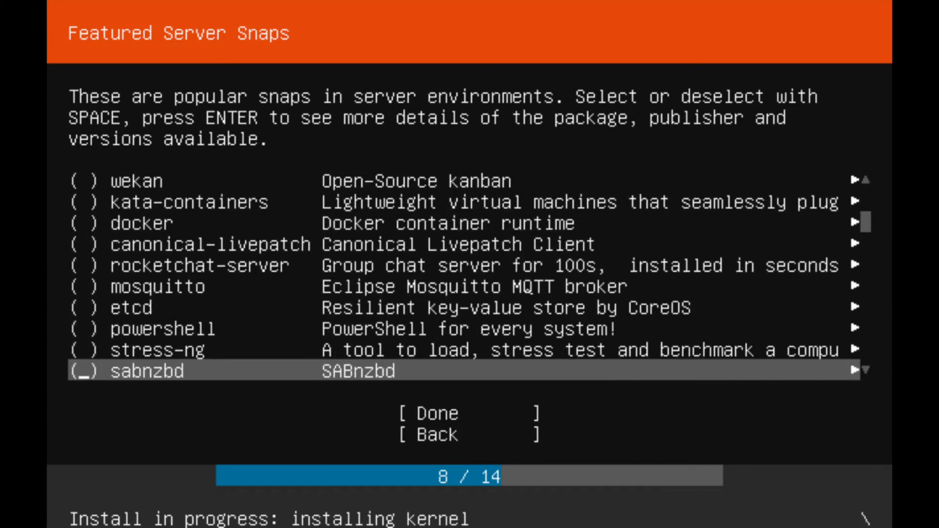
{"action": "key", "text": "Down"}
{"action": "key", "text": "Down"}
{"action": "key", "text": "Down"}
{"action": "key", "text": "Down"}
{"action": "key", "text": "Down"}
{"action": "key", "text": "Down"}
{"action": "key", "text": "Down"}
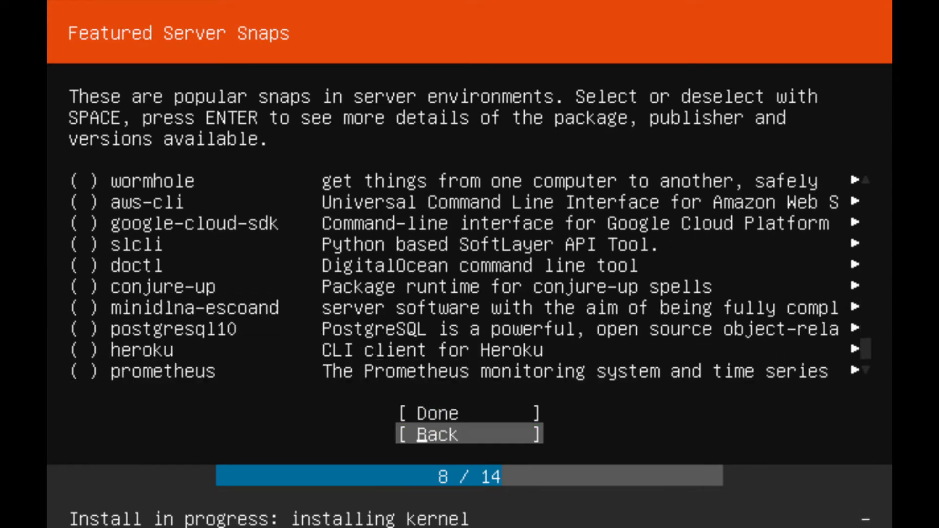
Step: Continue the installation without selecting any of the featured server snaps
{"action": "key", "text": "Up"}
{"action": "key", "text": "Up"}
{"action": "key", "text": "Down"}
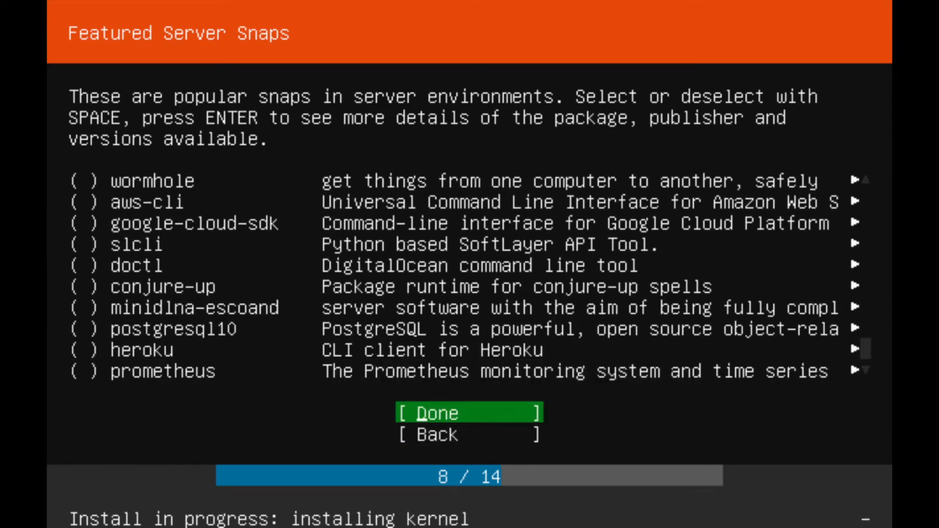
{"action": "key", "text": "Return"}
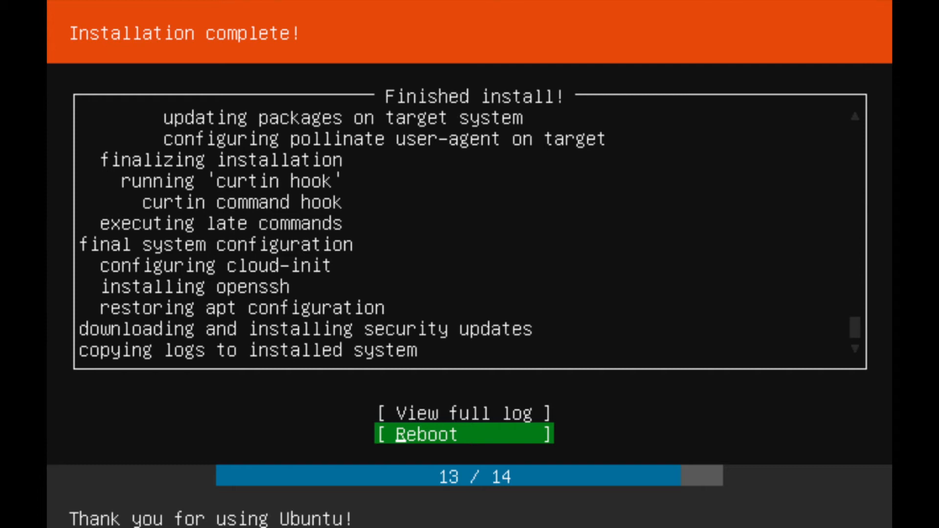
Step: Reboot into the installed system and log in at the console with the account's username and password
{"action": "key", "text": "Return"}
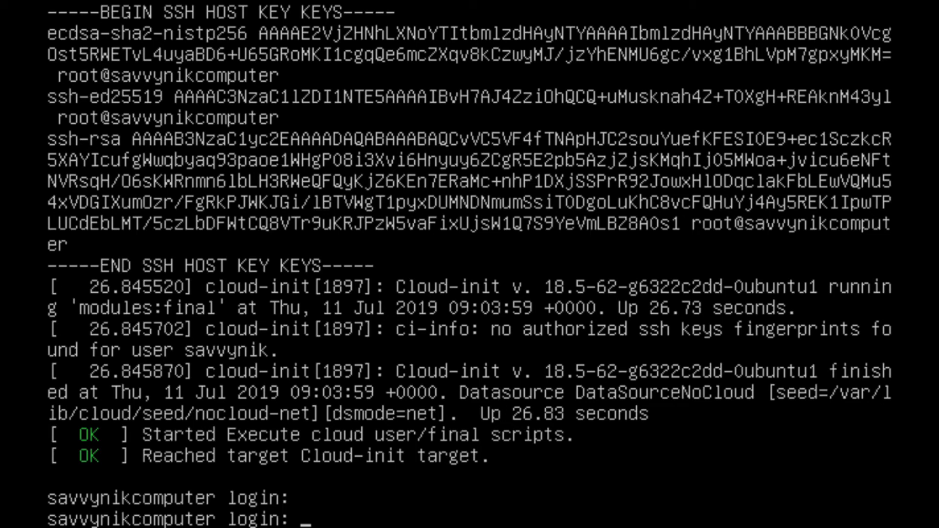
{"action": "type", "text": "savvynik"}
{"action": "key", "text": "Return"}
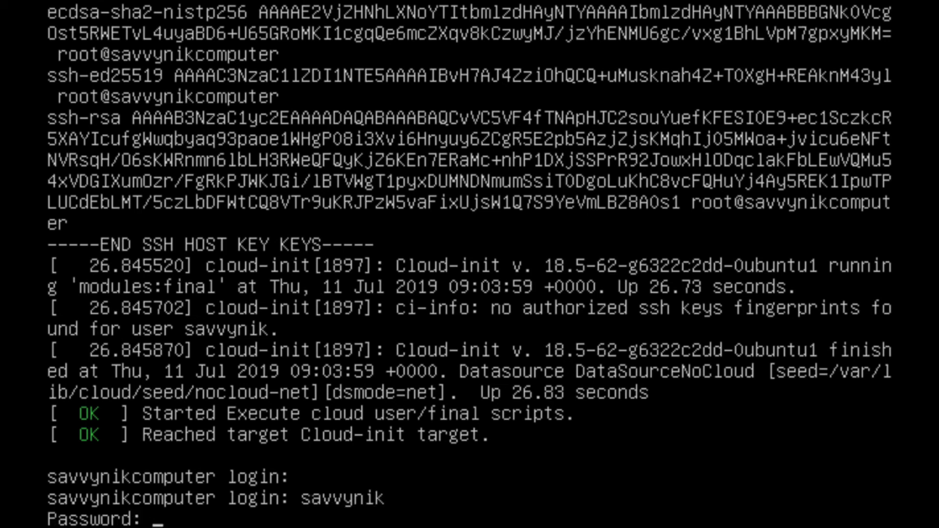
{"action": "key", "text": "Return"}
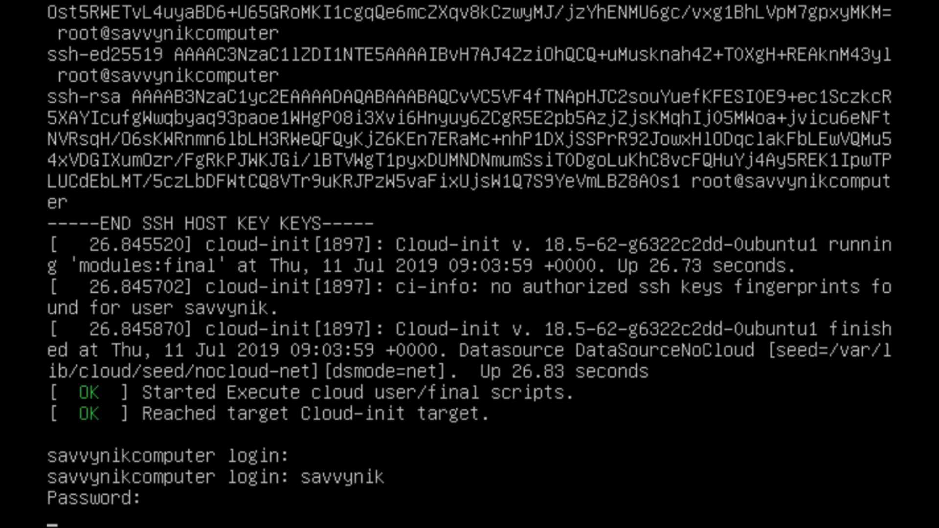